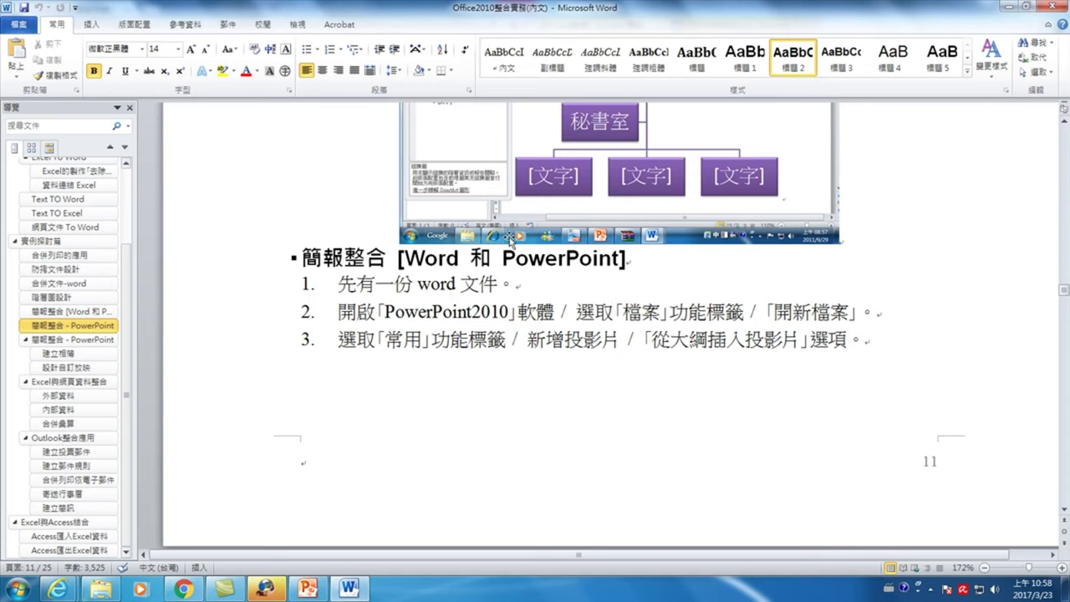
- Switch from the Word page to the PowerPoint presentation showing slide 3
{"action": "left_click", "coordinate": [307, 589]}
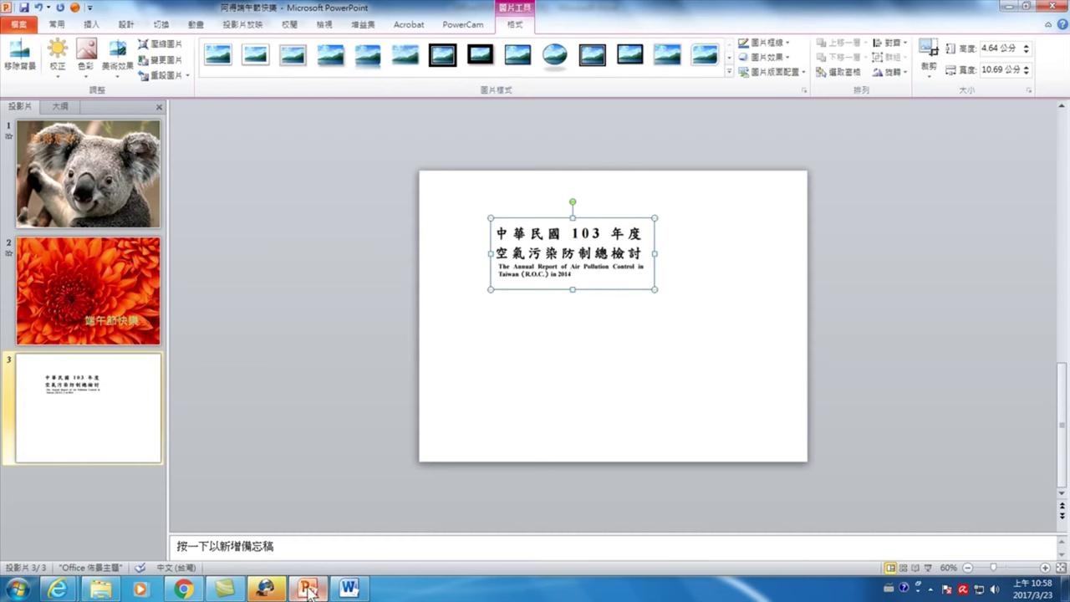
- Add a blank slide 4 and paste the Word page screenshot onto it as a picture
{"action": "left_click", "coordinate": [533, 378]}
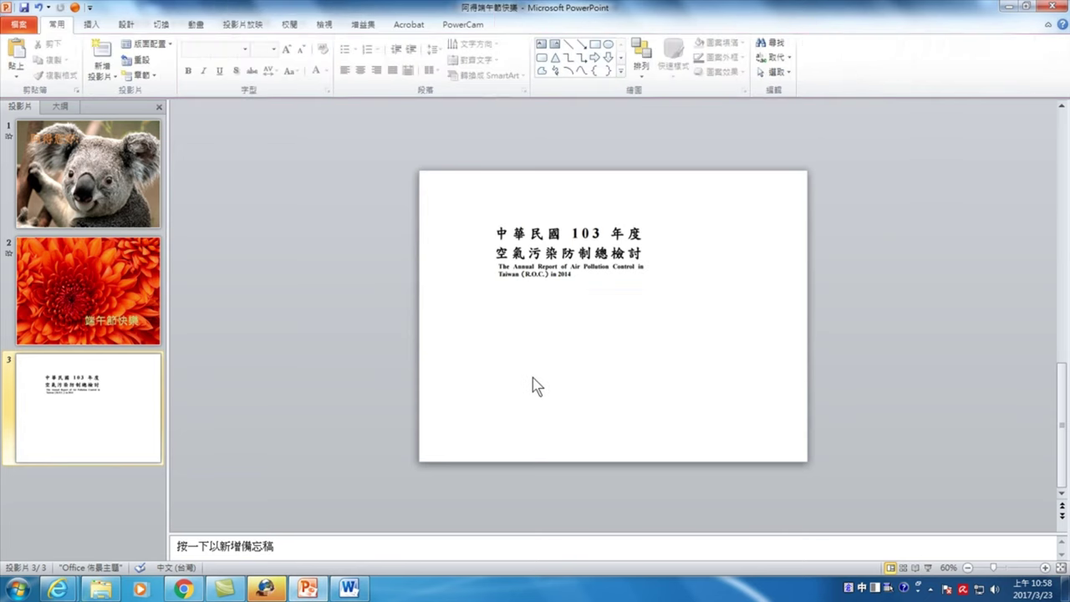
{"action": "left_click", "coordinate": [102, 52]}
{"action": "right_click", "coordinate": [473, 249]}
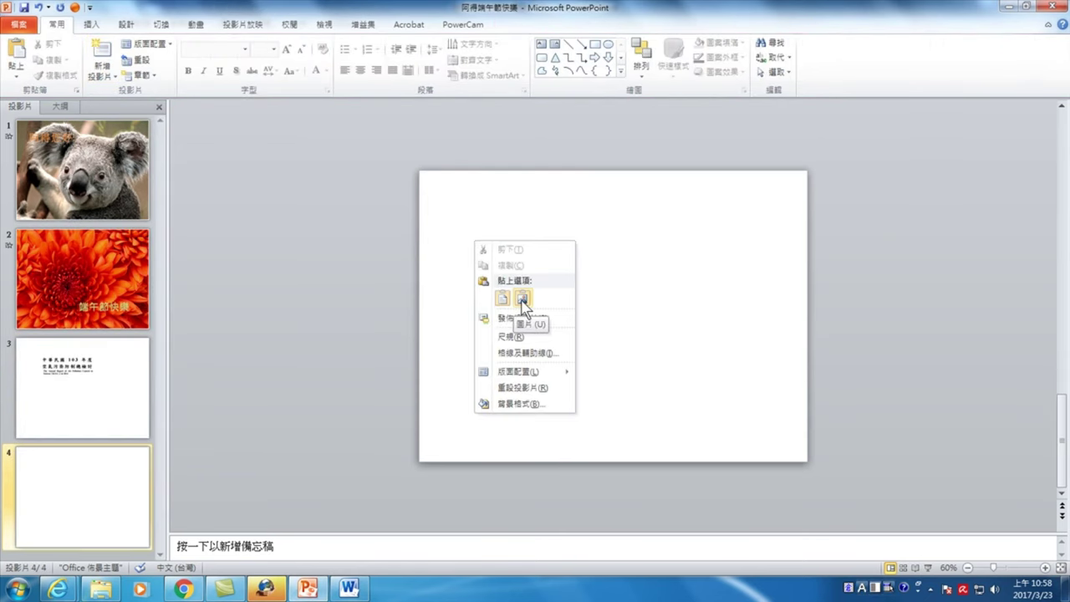
{"action": "left_click", "coordinate": [518, 304]}
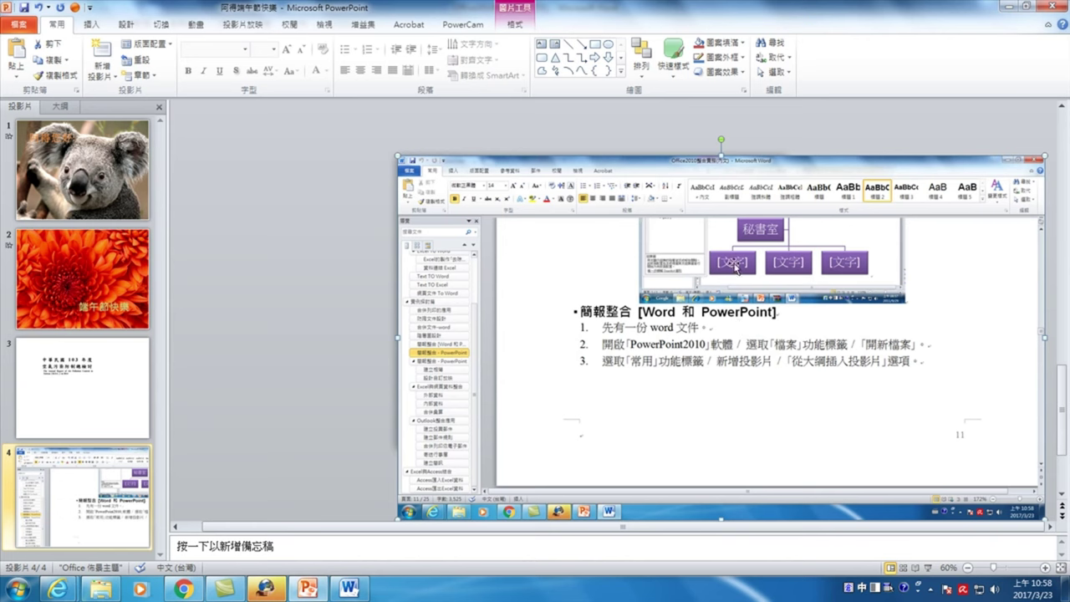
- Crop off the Word ribbon, navigation pane and text below the steps, then move the picture up-left
{"action": "double_click", "coordinate": [717, 163]}
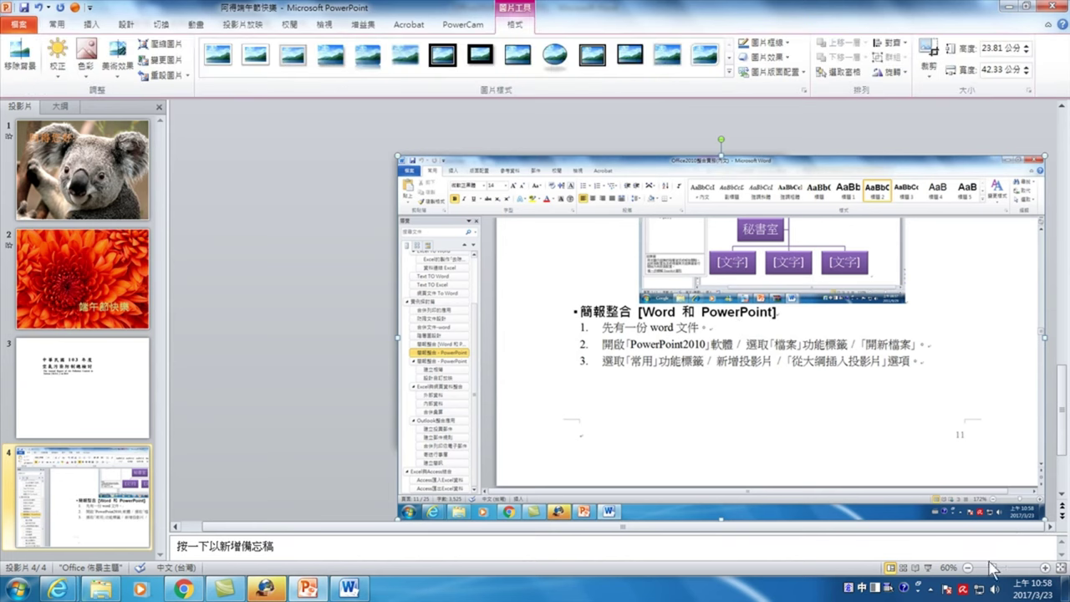
{"action": "left_click", "coordinate": [928, 50]}
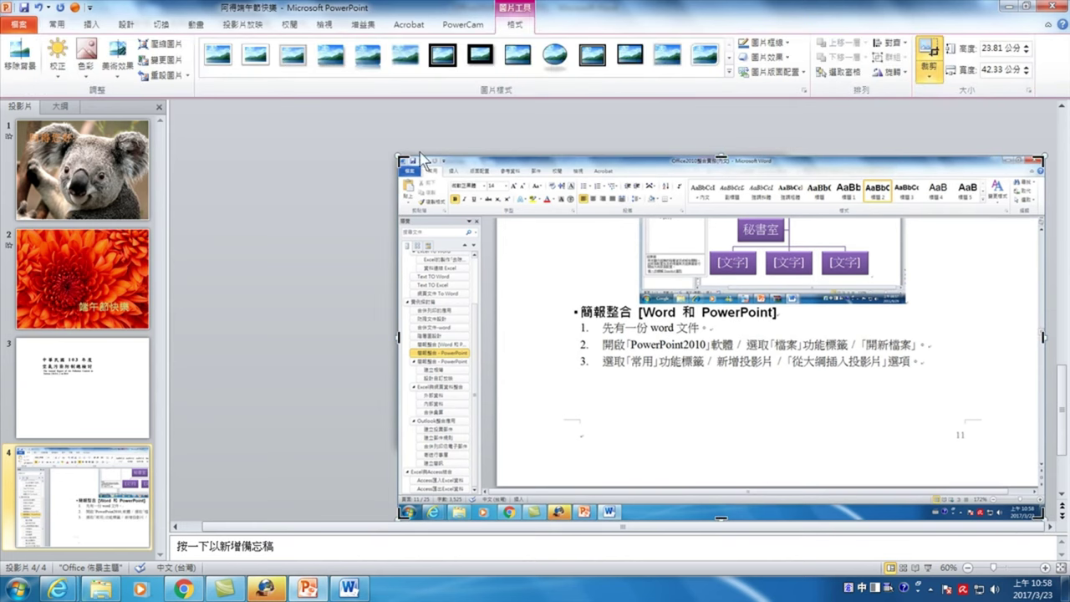
{"action": "mouse_move", "coordinate": [398, 157]}
{"action": "left_mouse_down"}
{"action": "mouse_move", "coordinate": [499, 214]}
{"action": "mouse_move", "coordinate": [557, 219]}
{"action": "left_mouse_up"}
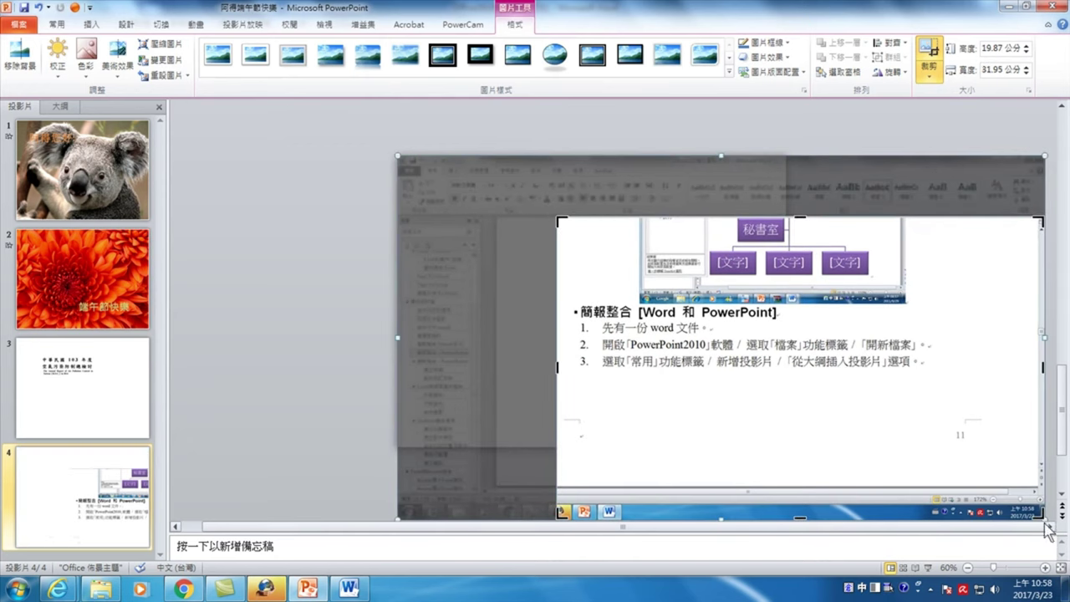
{"action": "mouse_move", "coordinate": [1047, 450]}
{"action": "left_mouse_down"}
{"action": "mouse_move", "coordinate": [967, 437]}
{"action": "mouse_move", "coordinate": [961, 383]}
{"action": "left_mouse_up"}
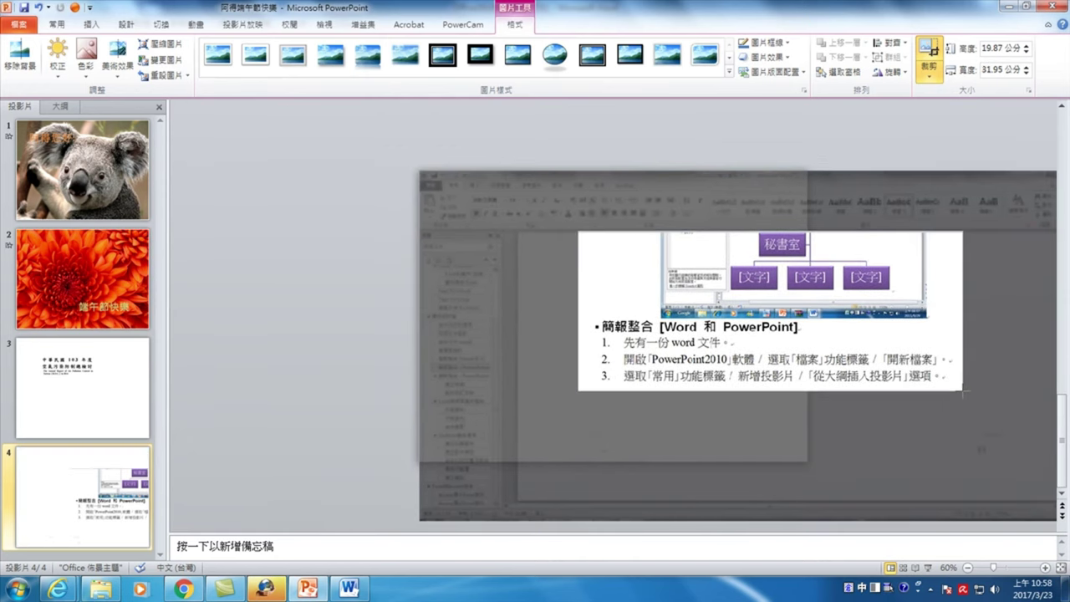
{"action": "left_click", "coordinate": [350, 303]}
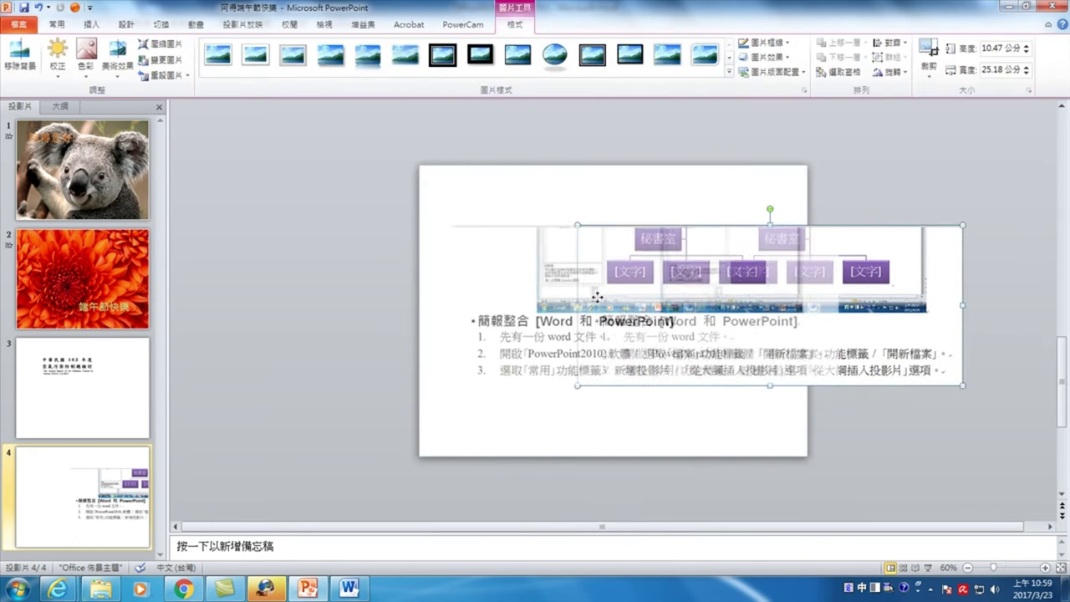
{"action": "left_click_drag", "start_coordinate": [703, 307], "coordinate": [585, 297]}
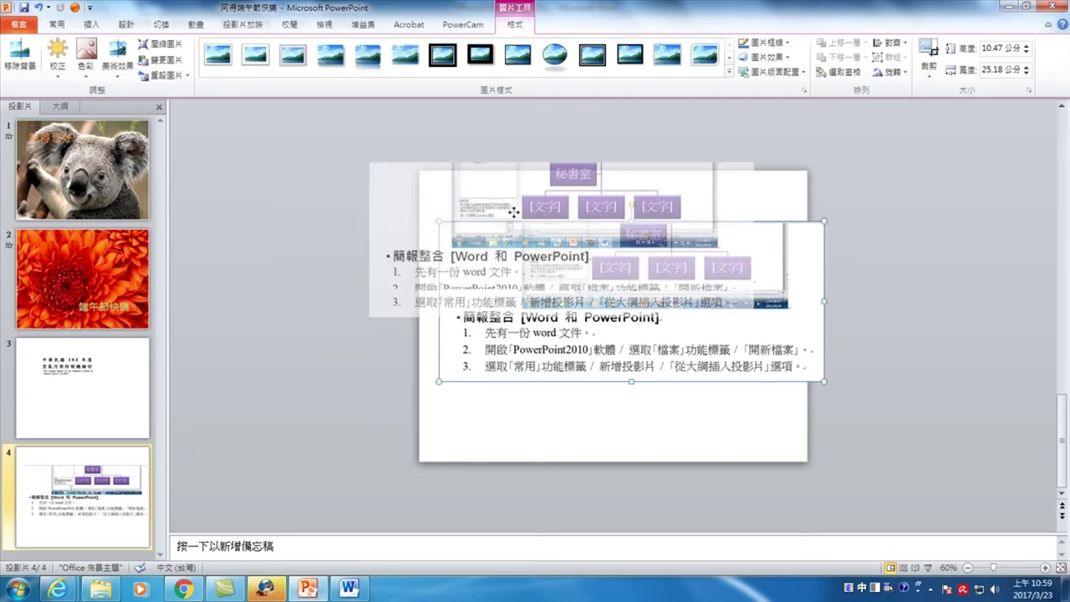
{"action": "left_click_drag", "start_coordinate": [596, 283], "coordinate": [429, 231]}
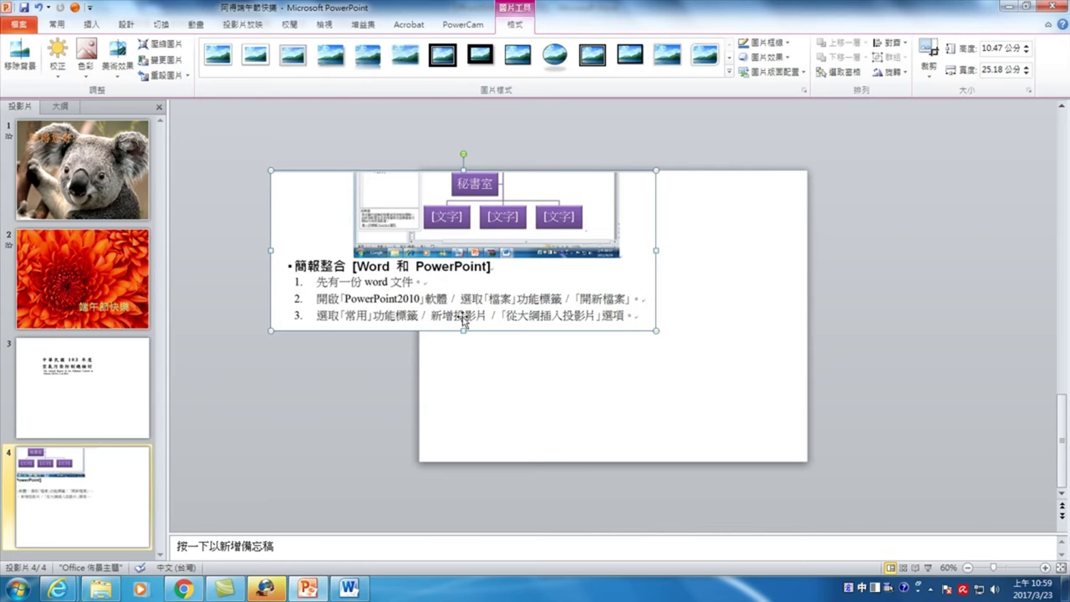
- Save the cropped picture as a JPEG named OCR文字範例3
{"action": "right_click", "coordinate": [442, 249]}
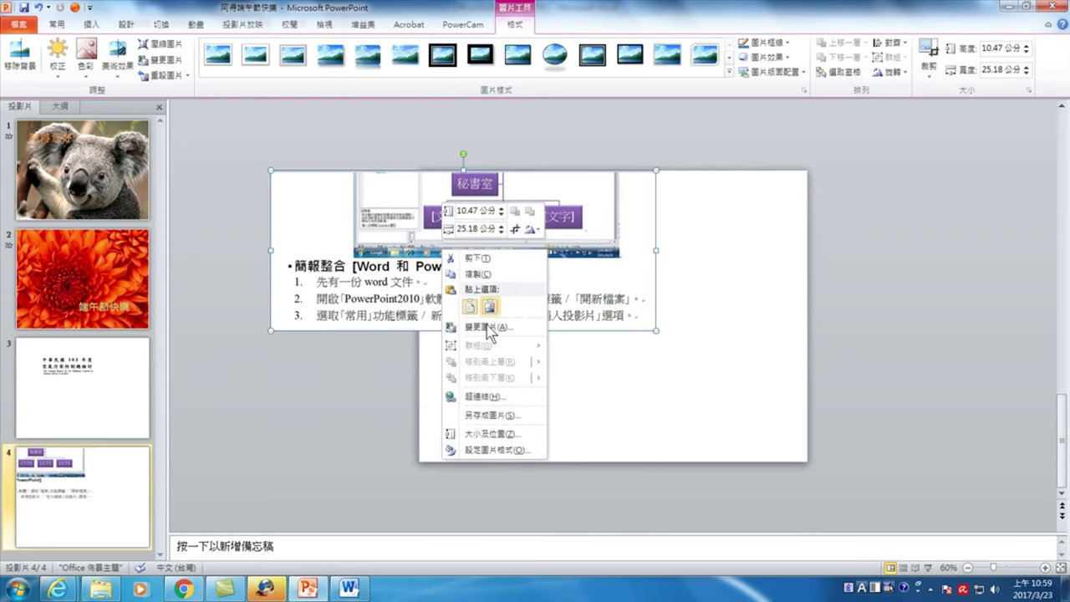
{"action": "left_click", "coordinate": [483, 418]}
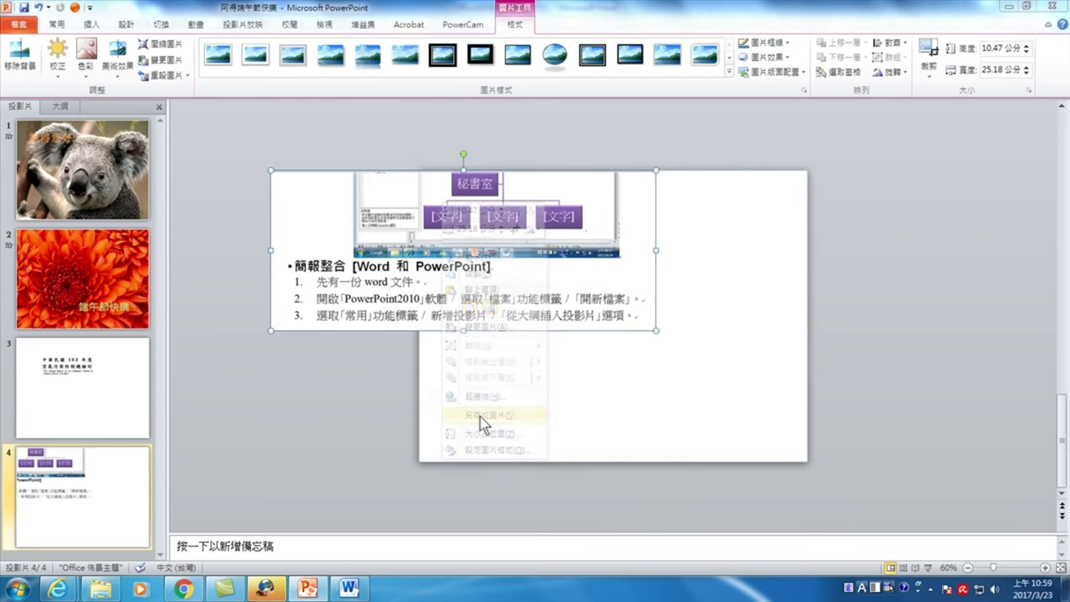
{"action": "left_click", "coordinate": [156, 96]}
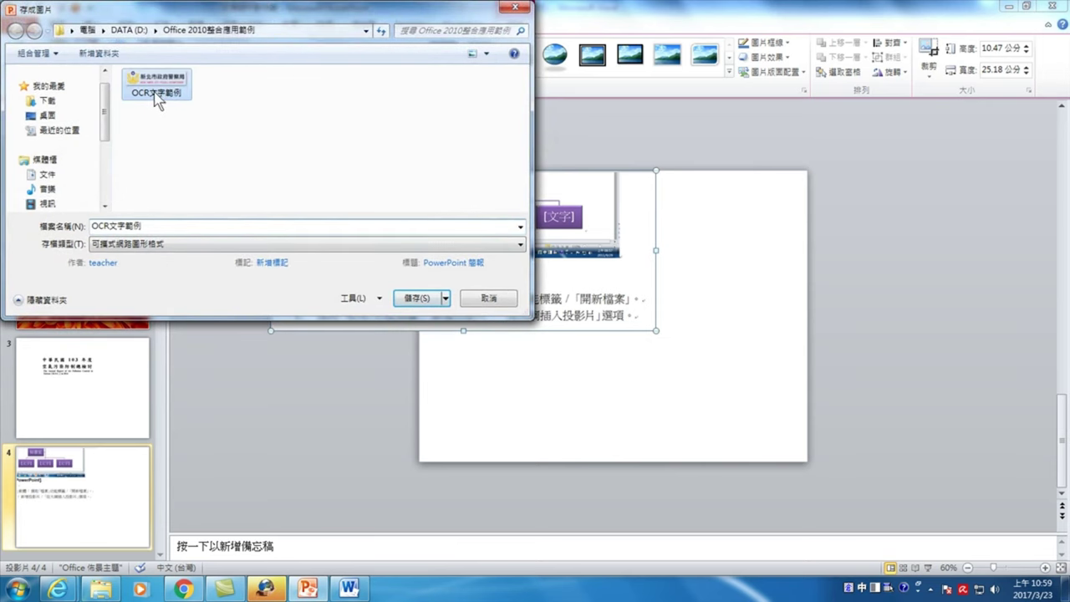
{"action": "left_click", "coordinate": [160, 228]}
{"action": "left_click", "coordinate": [144, 228]}
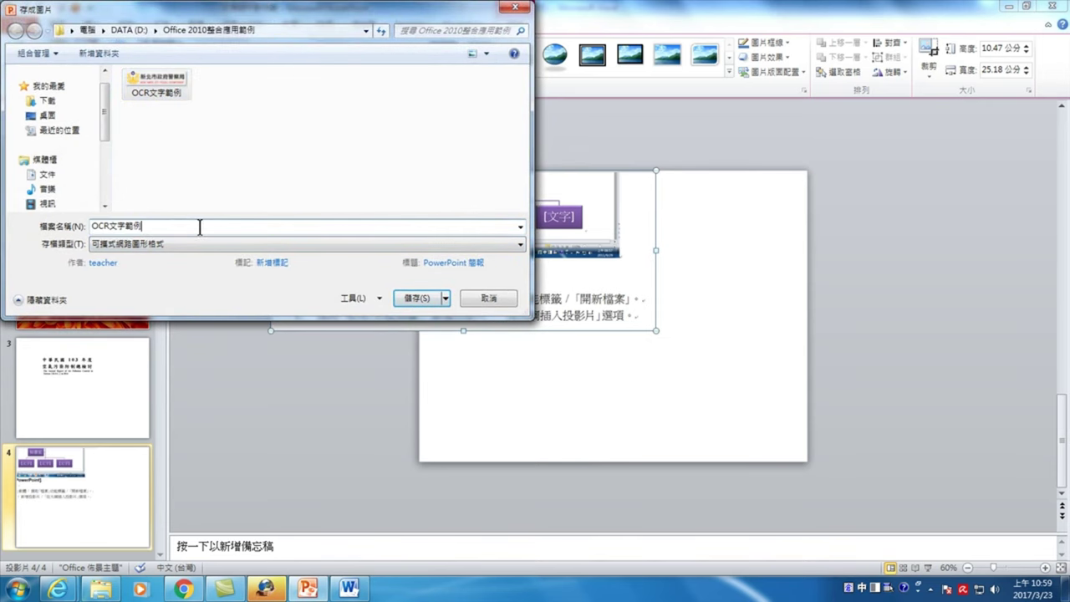
{"action": "type", "text": "3"}
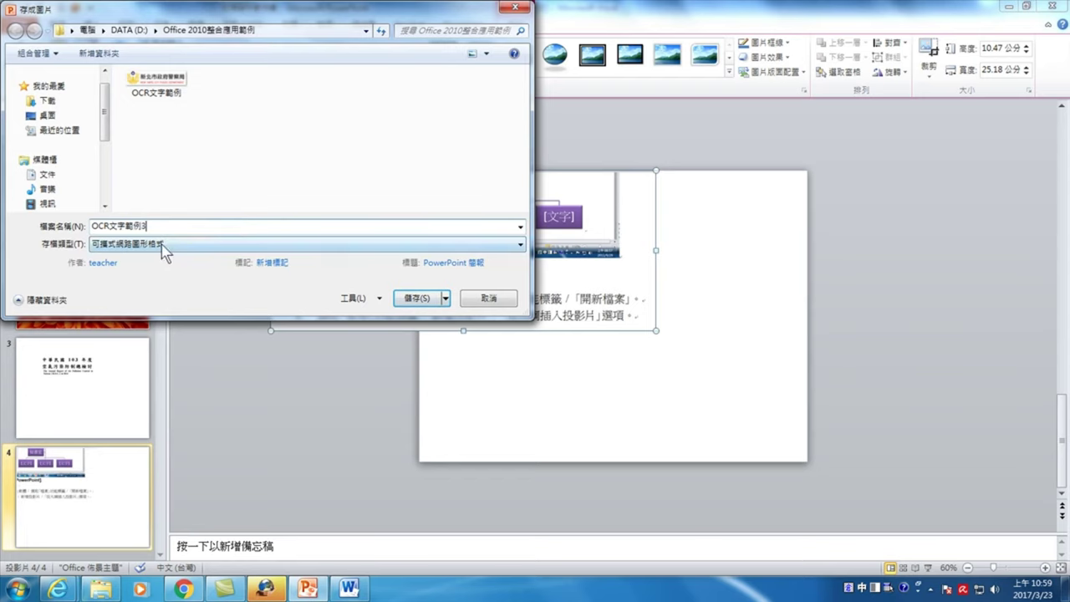
{"action": "left_click", "coordinate": [162, 244]}
{"action": "left_click", "coordinate": [108, 269]}
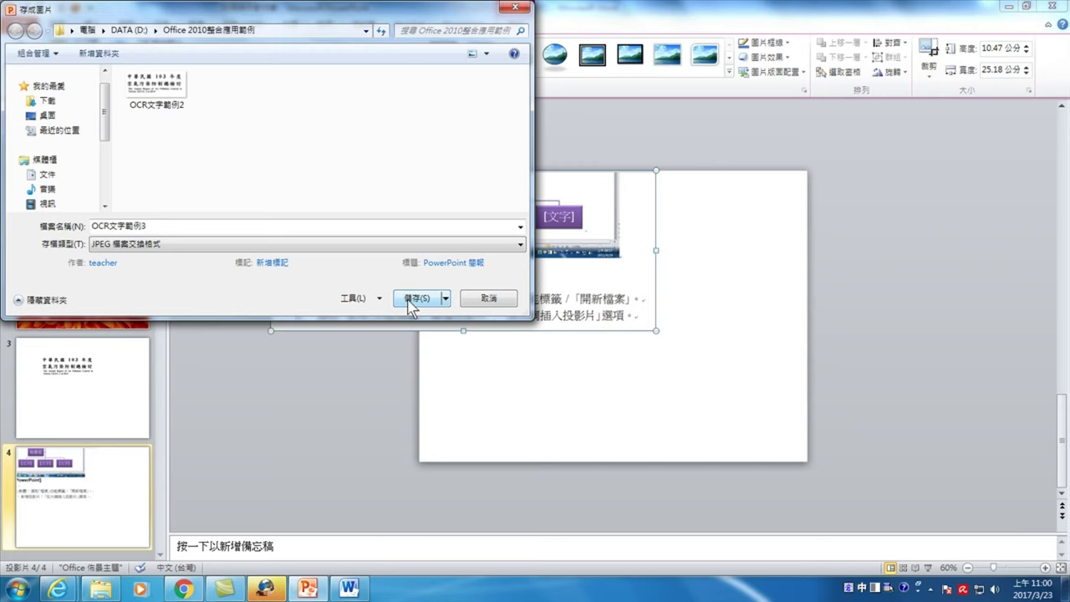
{"action": "left_click", "coordinate": [422, 306]}
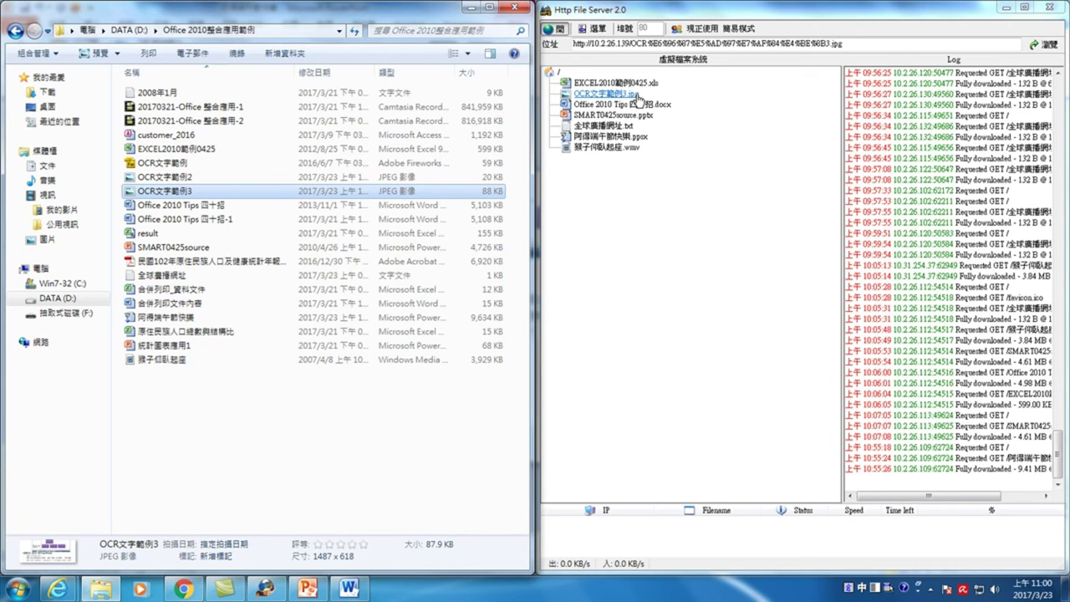
{"action": "mouse_move", "coordinate": [57, 589]}
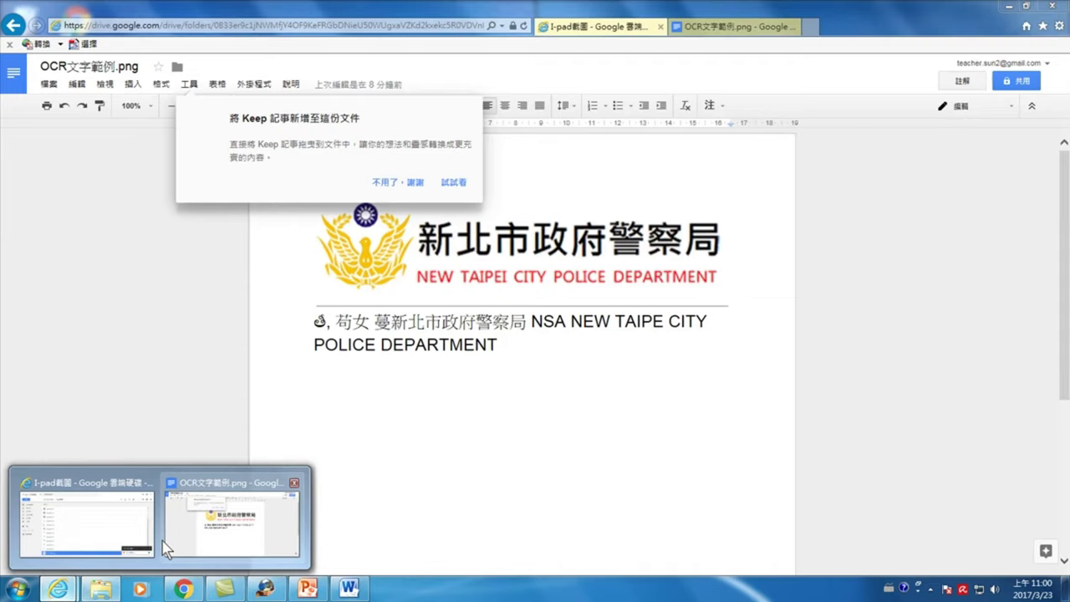
- Sign out of the Google account from the Google Drive tab
{"action": "left_click", "coordinate": [131, 538]}
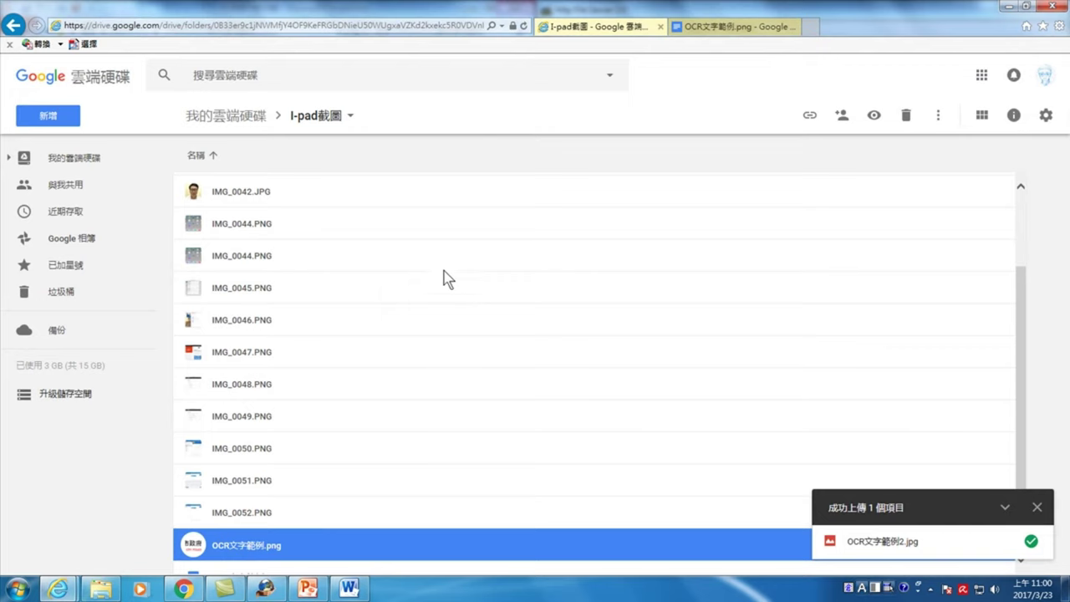
{"action": "left_click", "coordinate": [1043, 78]}
{"action": "left_click", "coordinate": [1033, 201]}
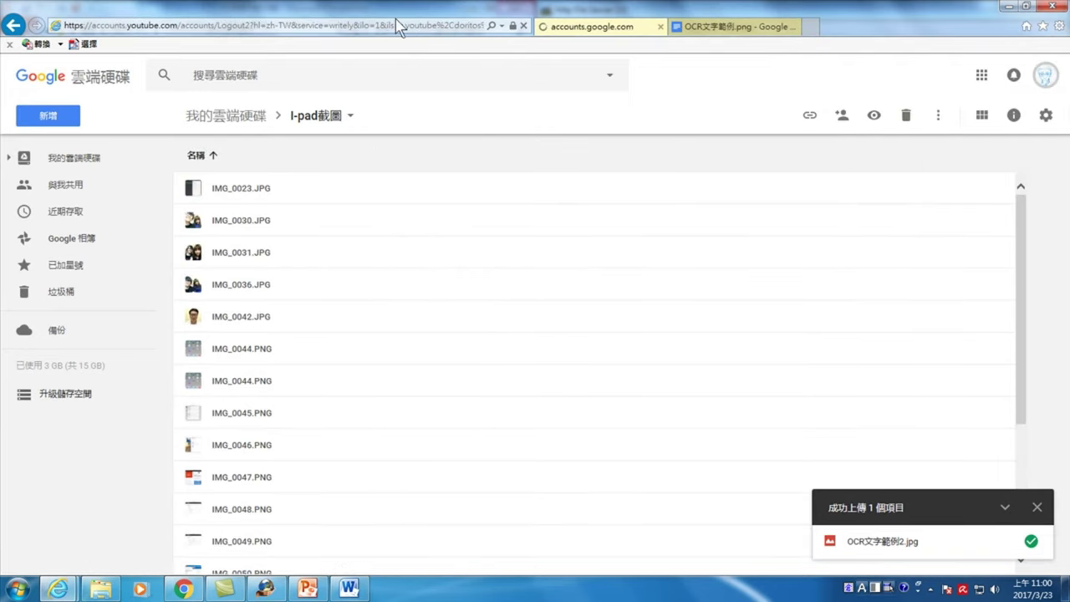
{"action": "left_click", "coordinate": [363, 27]}
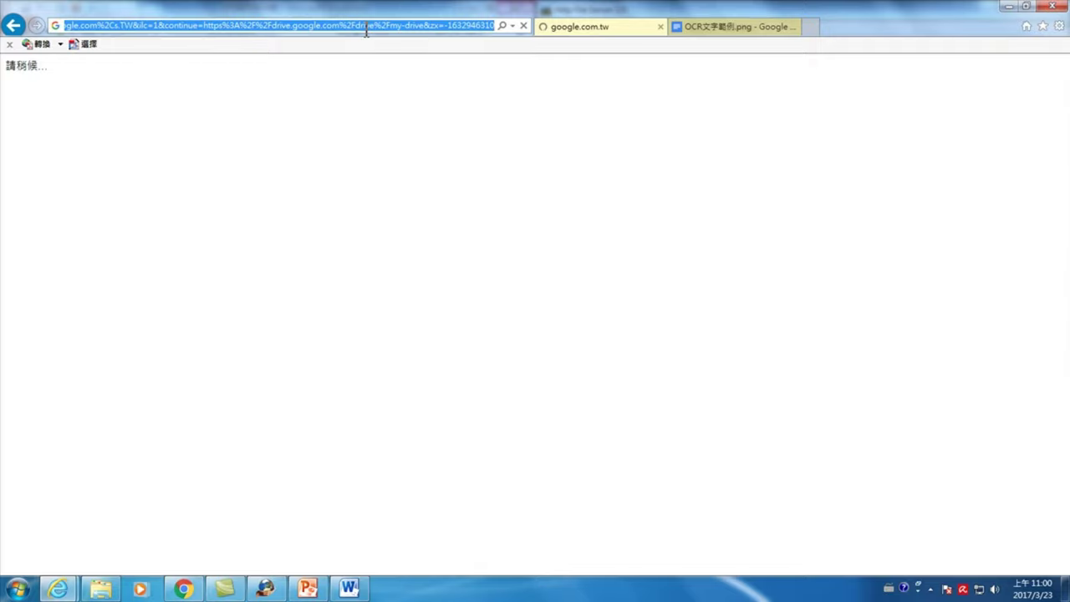
{"action": "type", "text": "www."}
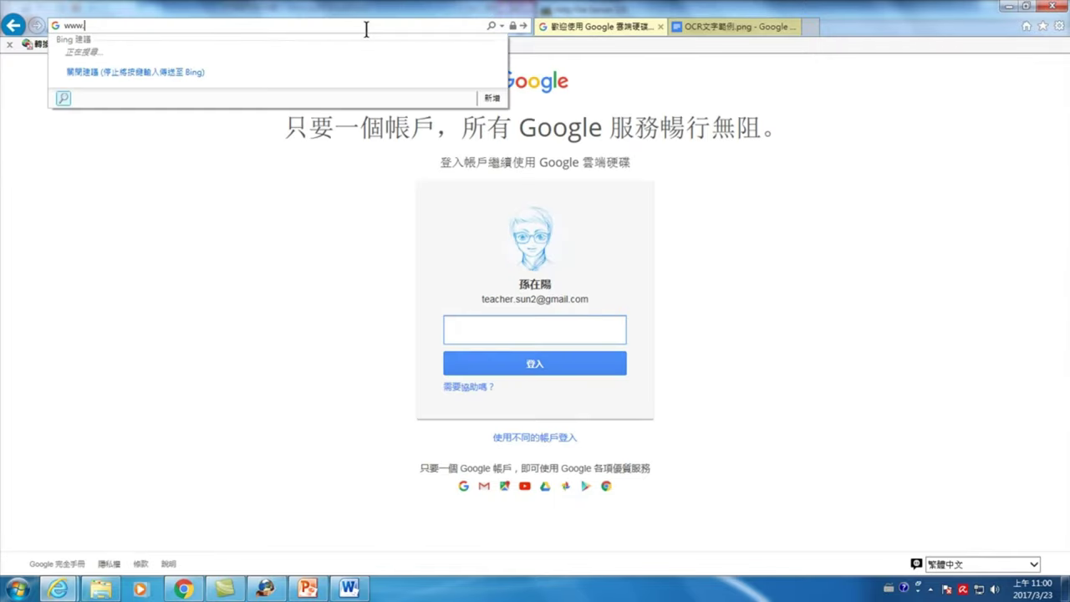
{"action": "type", "text": "google"}
{"action": "key", "text": "Return"}
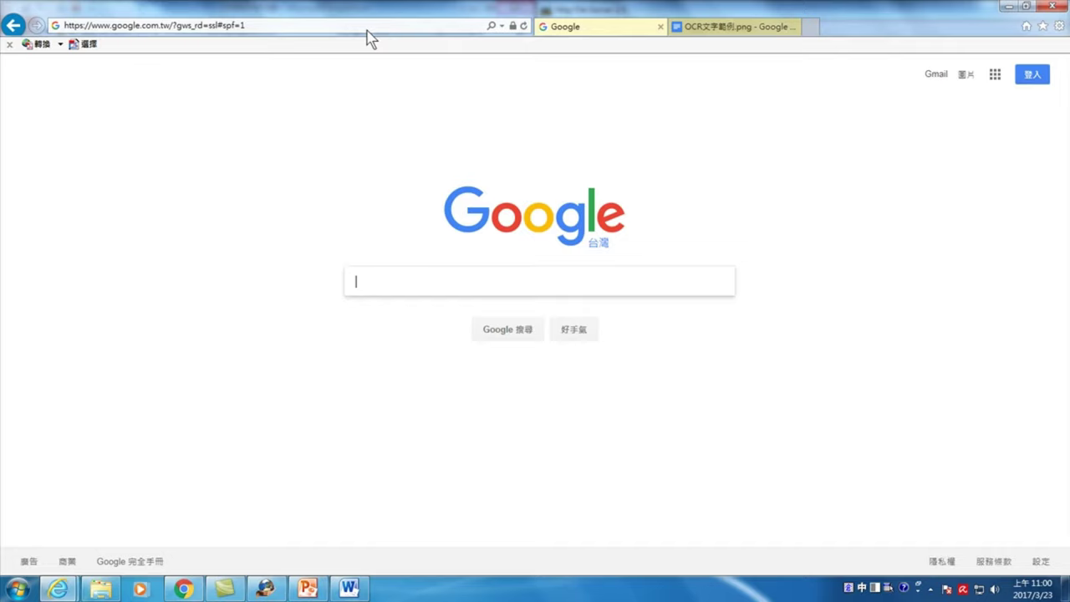
{"action": "left_click", "coordinate": [994, 77]}
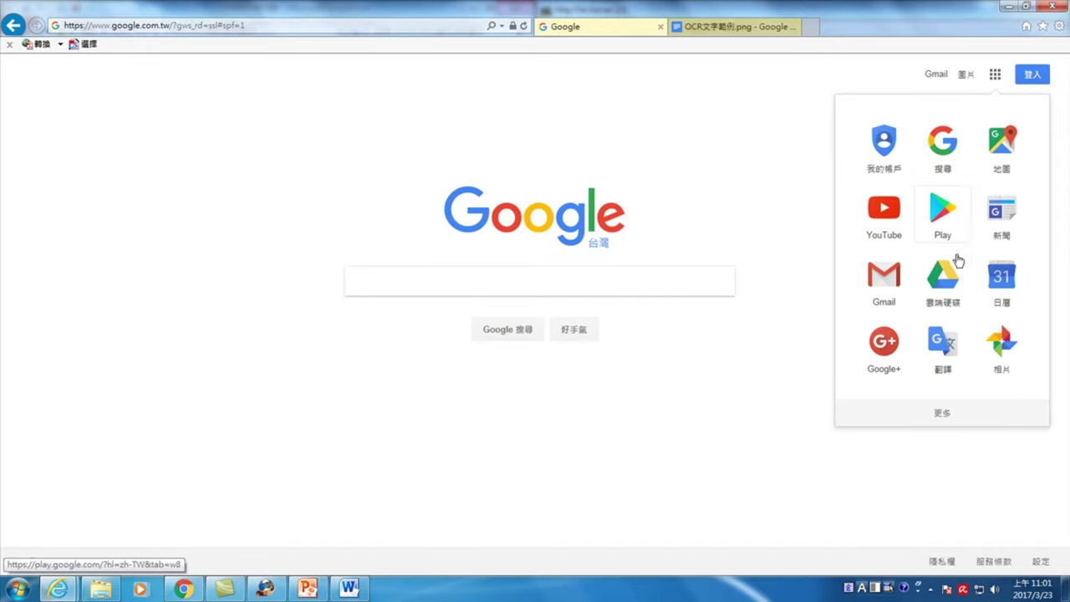
{"action": "left_click", "coordinate": [942, 280]}
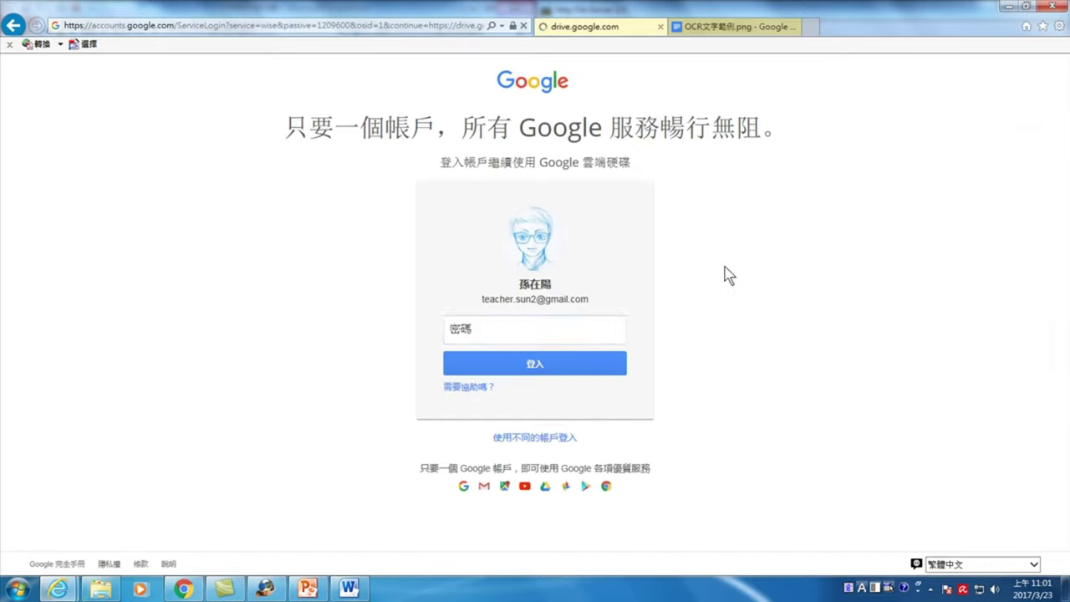
{"action": "type", "text": "*"}
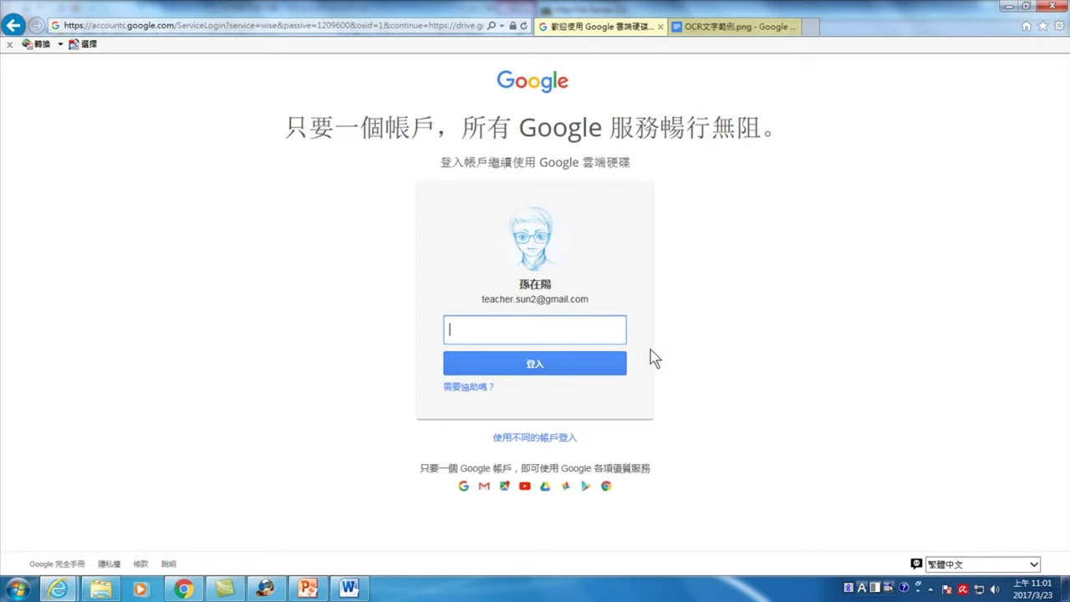
{"action": "type", "text": "********"}
- Sign in, open the I-pad截圖 folder, and drag OCR文字範例3 from Explorer into it
{"action": "left_click", "coordinate": [529, 368]}
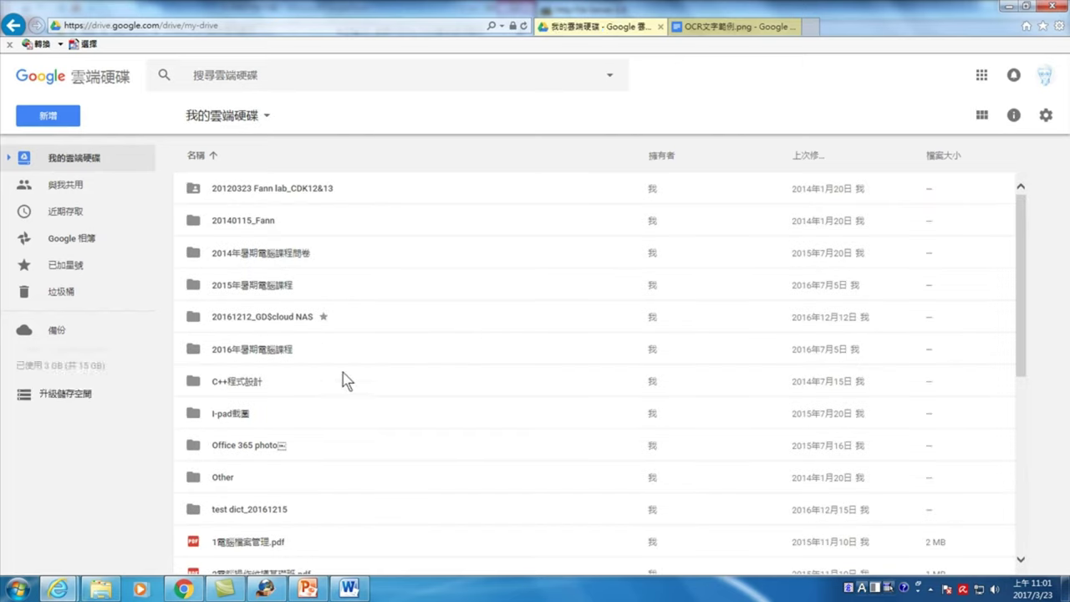
{"action": "double_click", "coordinate": [236, 417]}
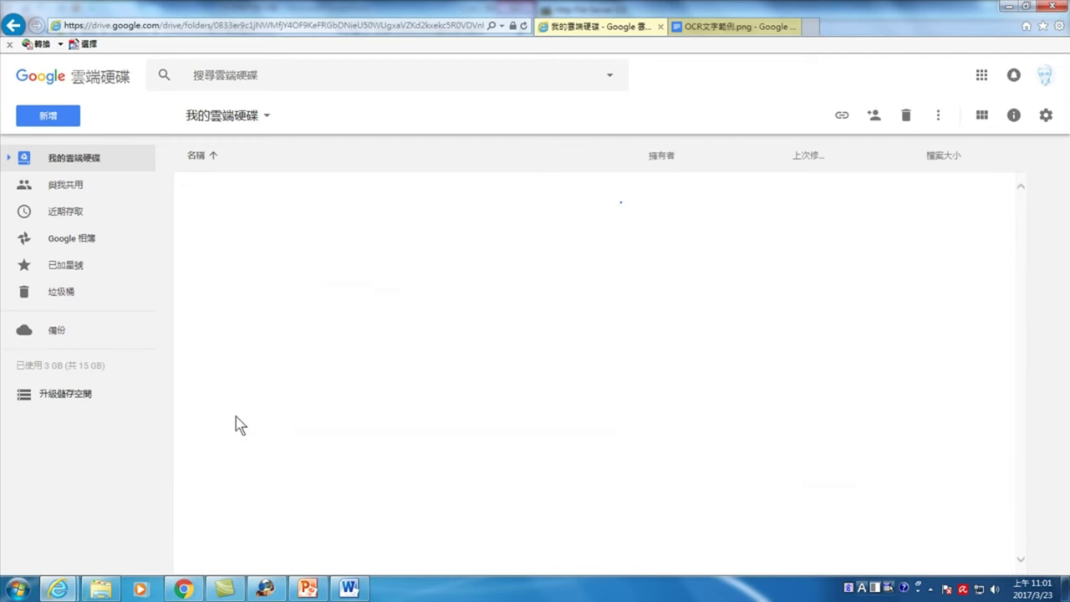
{"action": "left_click", "coordinate": [101, 589]}
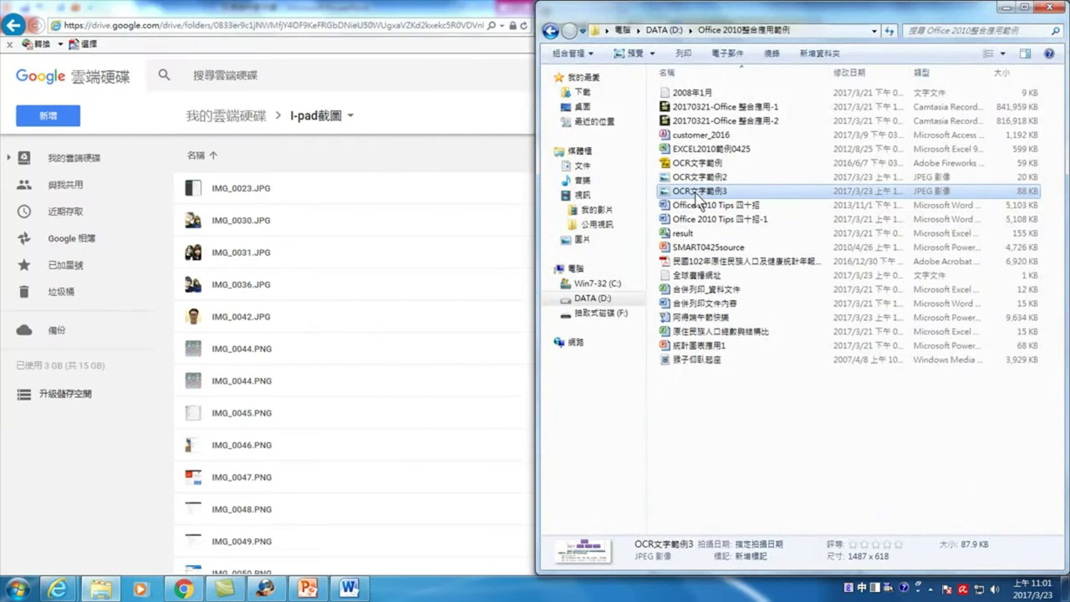
{"action": "left_click_drag", "start_coordinate": [698, 196], "coordinate": [384, 374]}
{"action": "left_click", "coordinate": [1000, 6]}
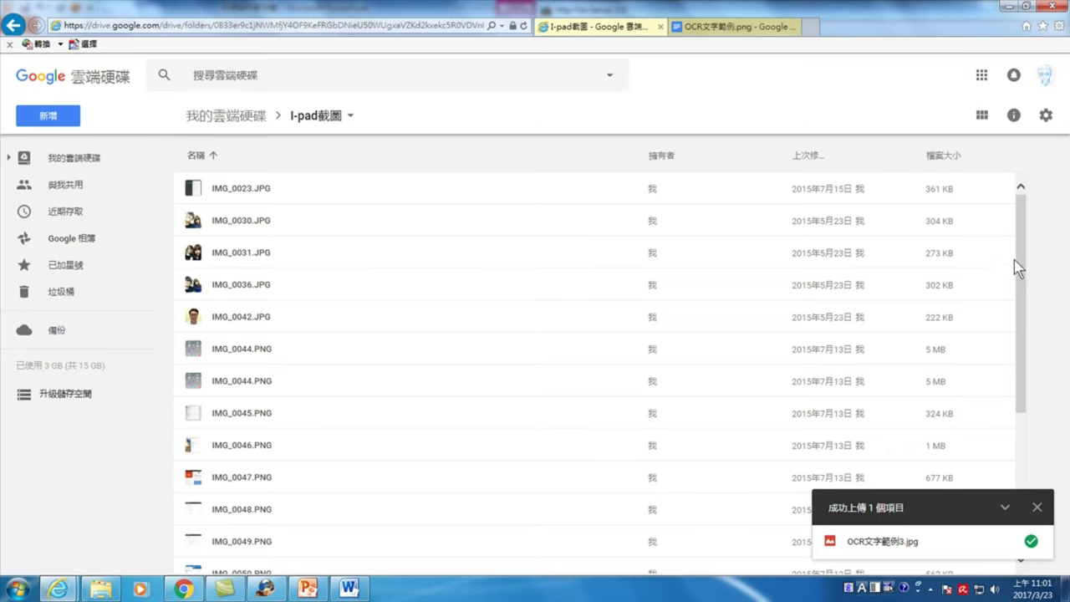
{"action": "left_click_drag", "start_coordinate": [1023, 285], "coordinate": [1029, 462]}
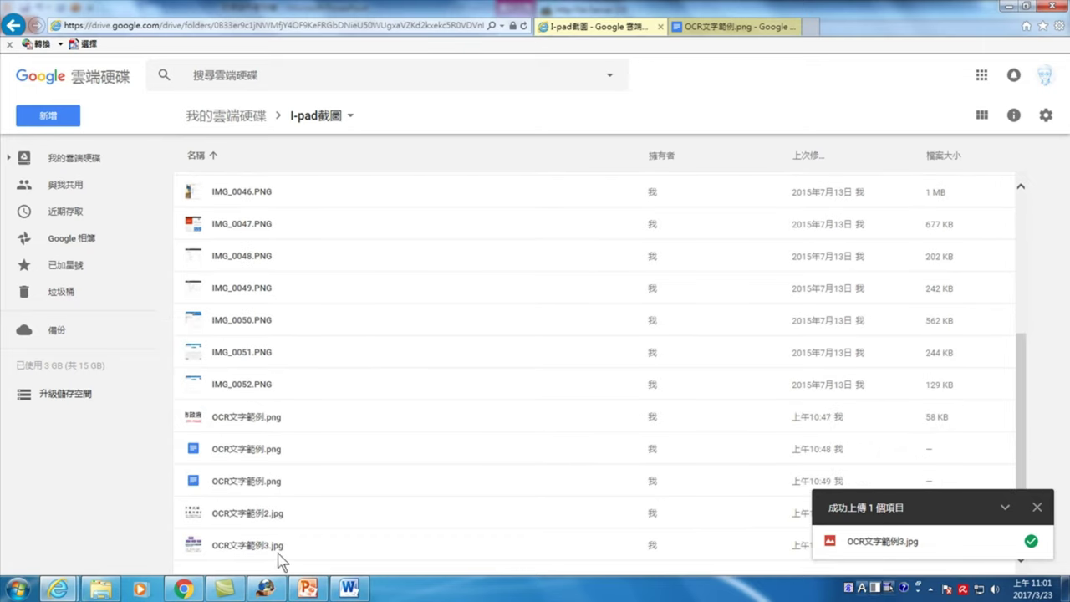
- Open OCR文字範例3.jpg with Google 文件 (Google Docs) from its right-click menu
{"action": "left_click", "coordinate": [240, 553]}
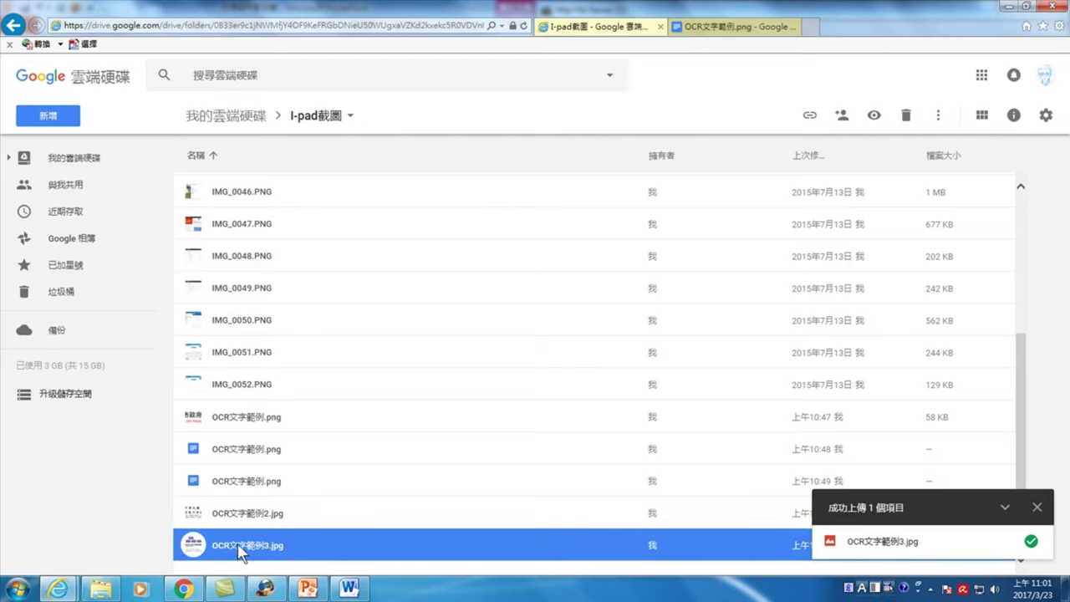
{"action": "right_click", "coordinate": [240, 551]}
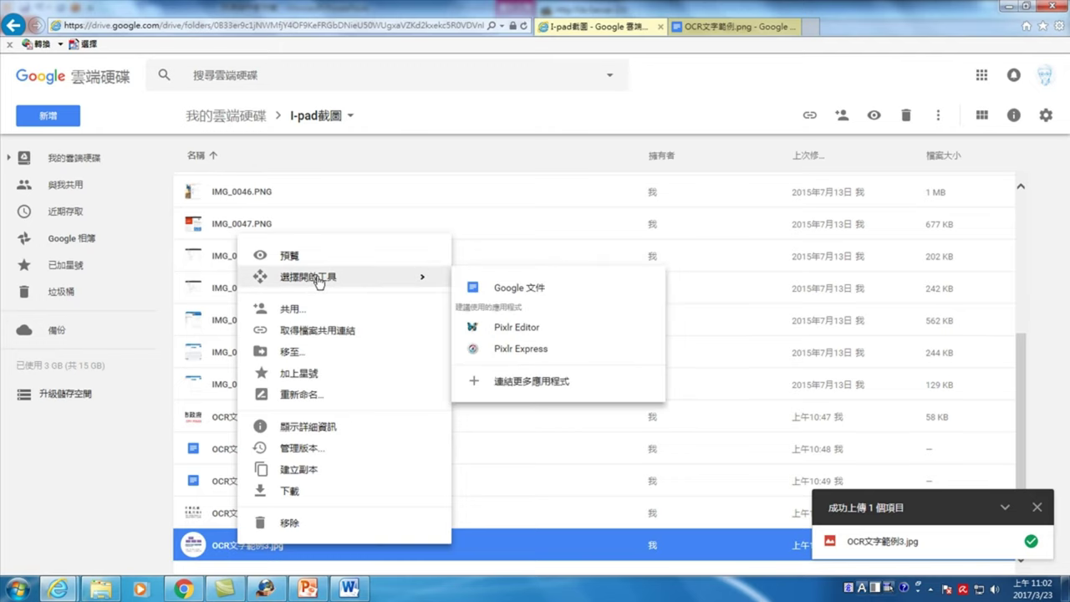
{"action": "mouse_move", "coordinate": [308, 277]}
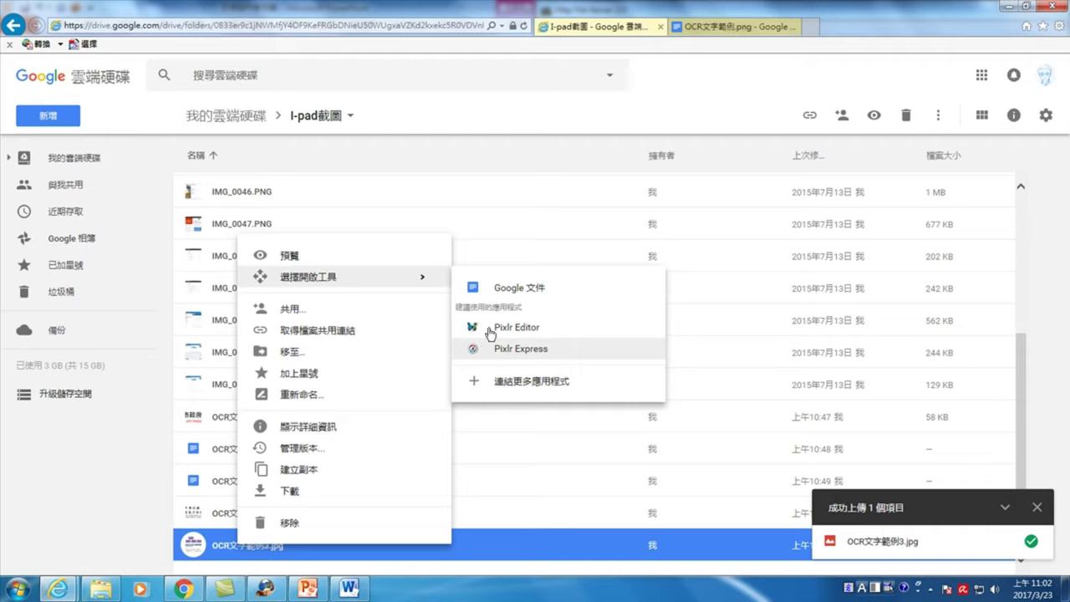
{"action": "left_click", "coordinate": [516, 290]}
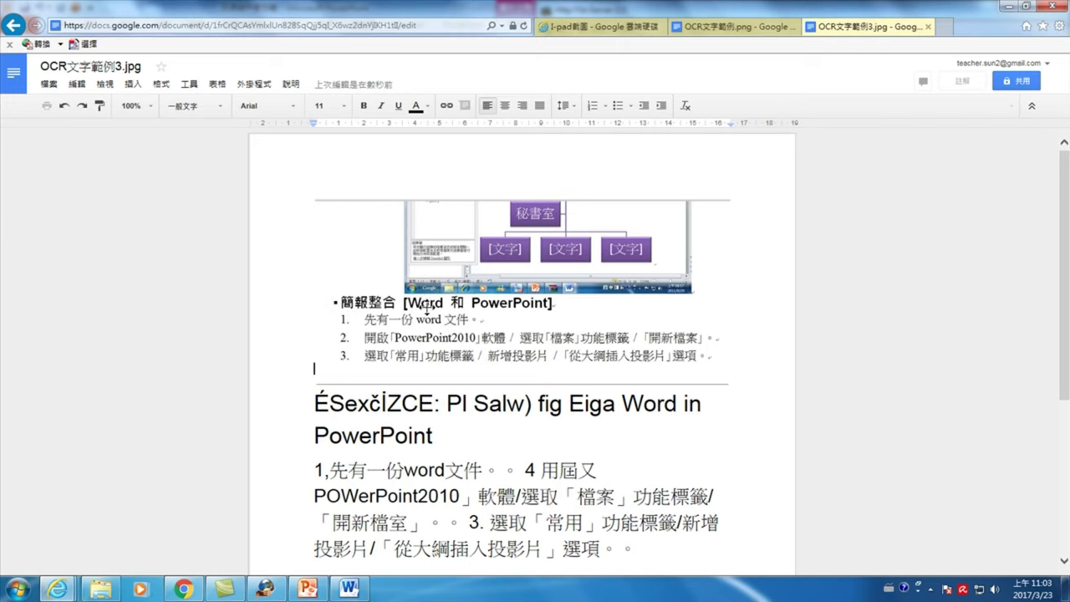
- Scroll the new document to check the screenshot and the OCR text beneath it
{"action": "scroll", "coordinate": [497, 312], "scroll_direction": "down", "scroll_amount": 3}
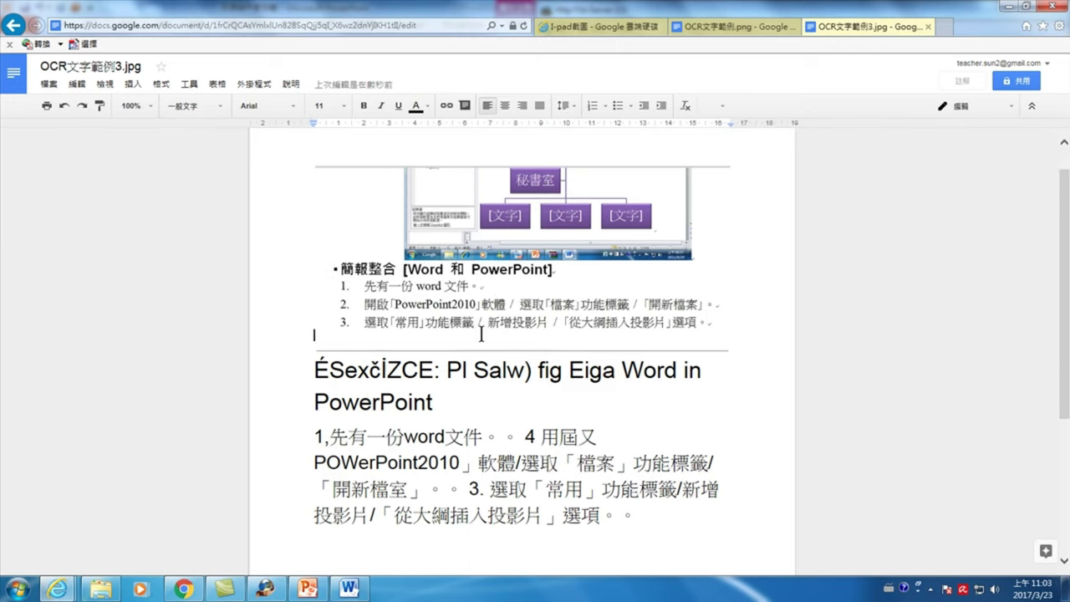
{"action": "scroll", "coordinate": [418, 359], "scroll_direction": "up", "scroll_amount": 2}
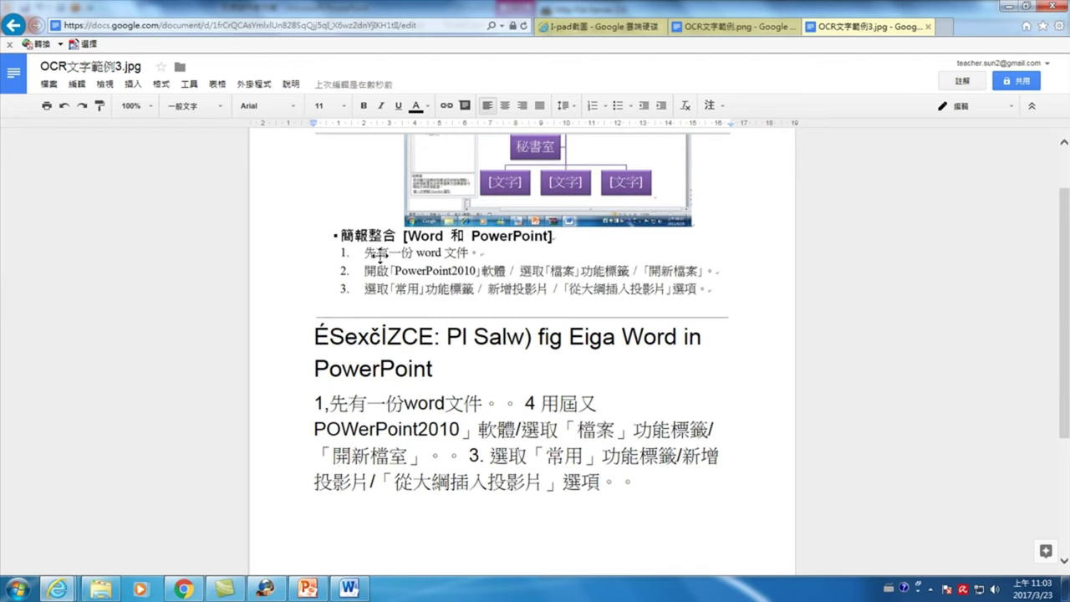